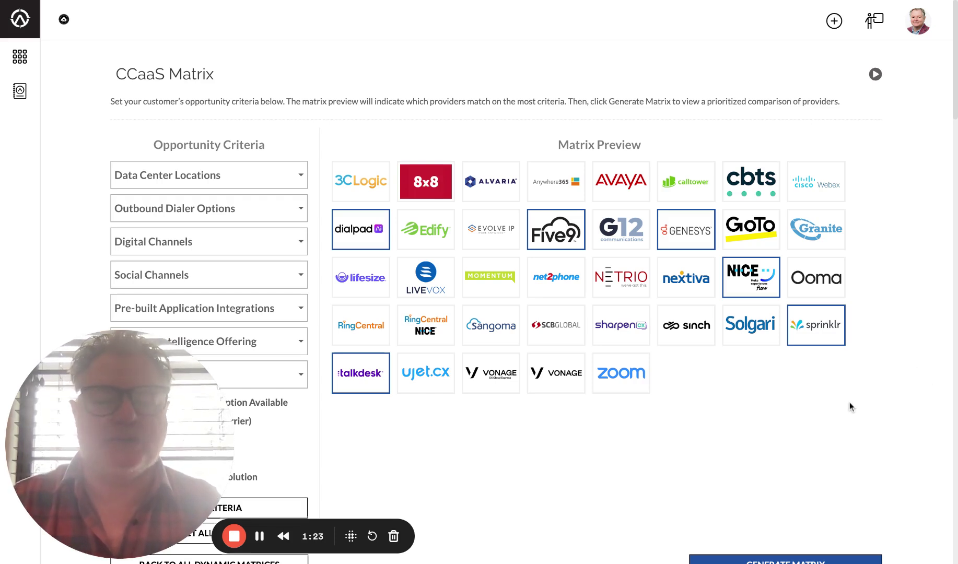
# - Generate the comparison matrix of the matching CCaaS providers
pyautogui.scroll(-2, 849, 405)
pyautogui.scroll(1, 850, 405)
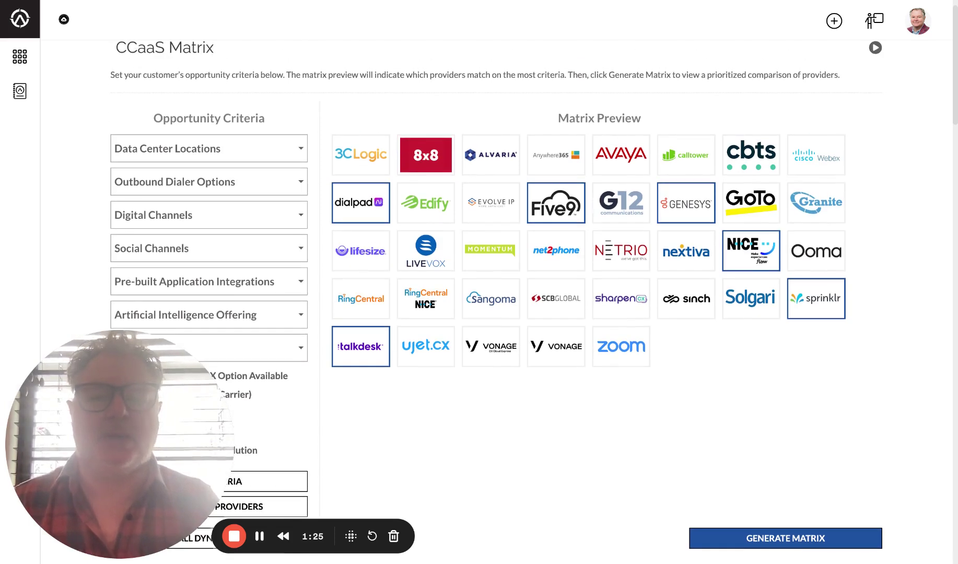
pyautogui.scroll(1, 849, 405)
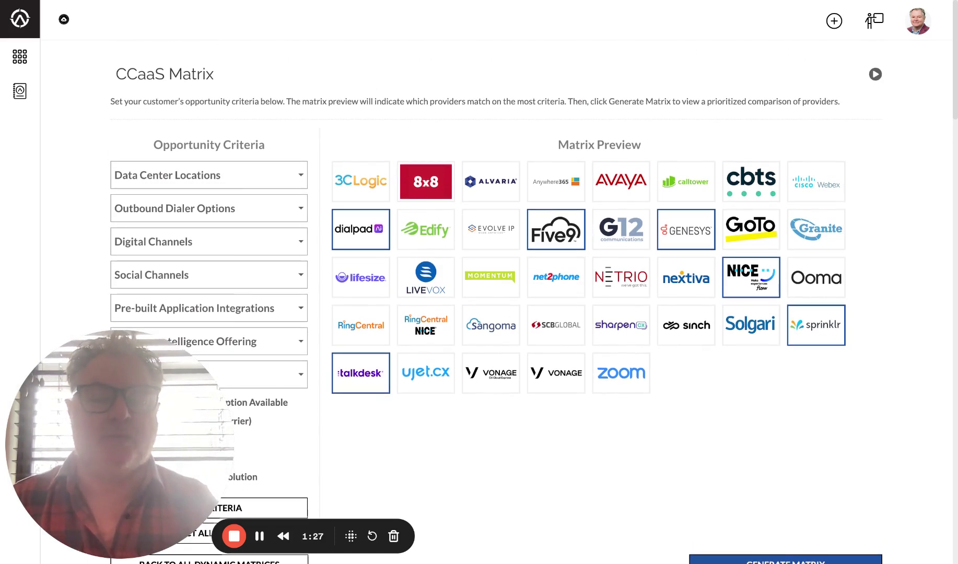
pyautogui.scroll(-1, 533, 282)
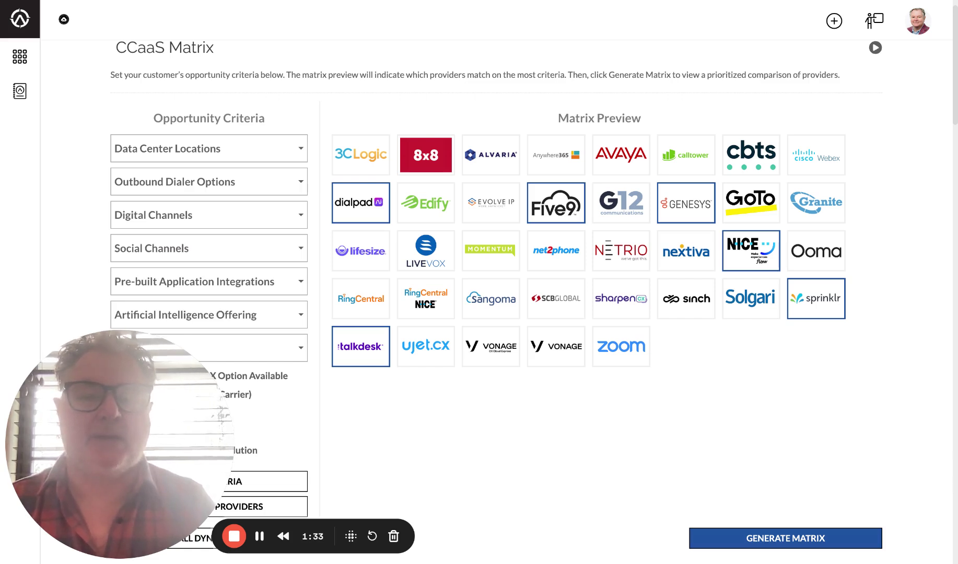
pyautogui.scroll(1, 533, 282)
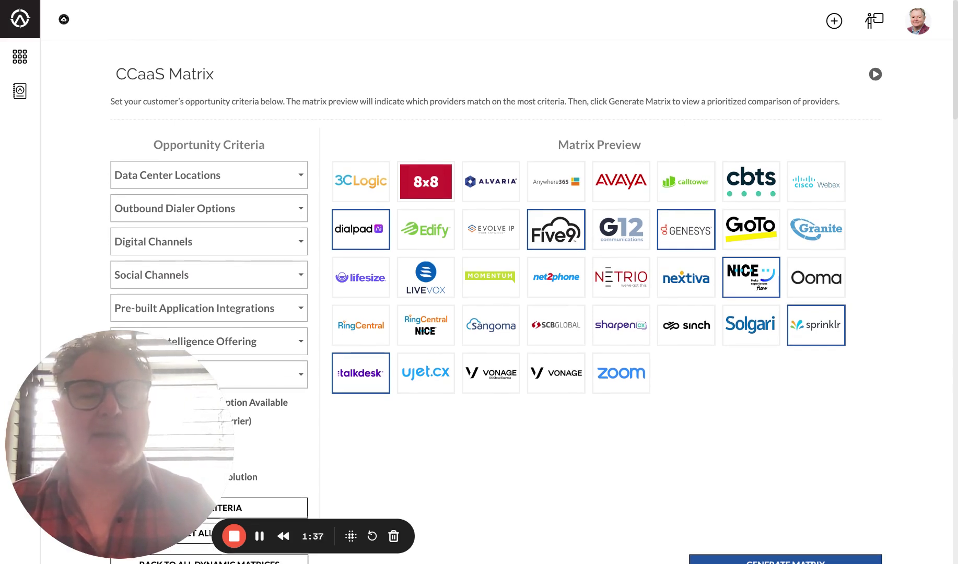
pyautogui.scroll(-1, 522, 157)
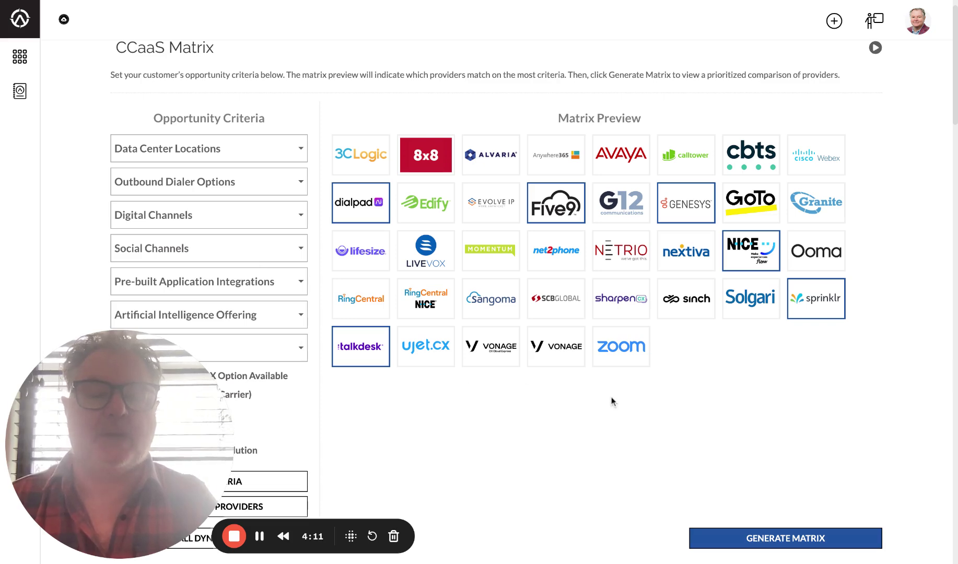
pyautogui.click(780, 539)
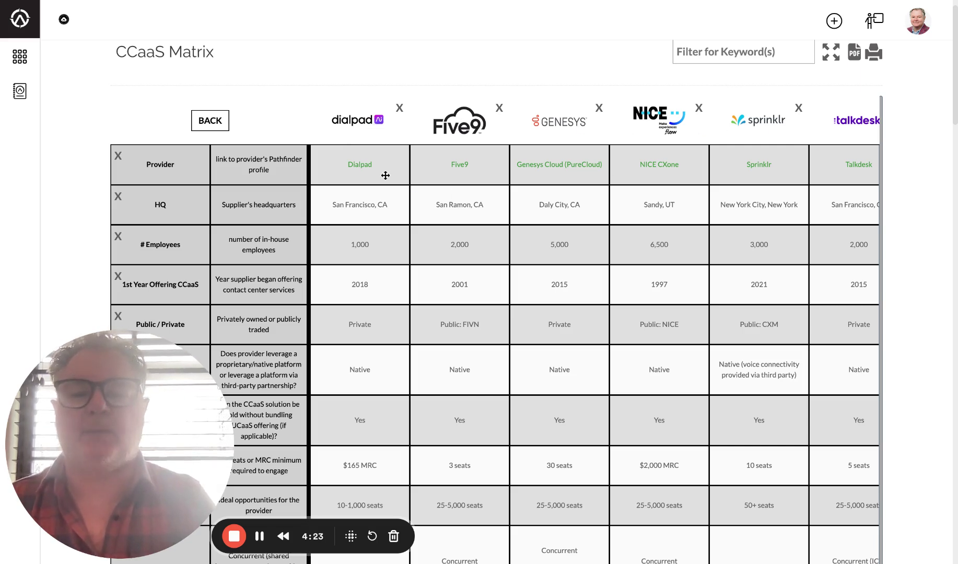
# - Scroll through the matrix rows for Dialpad, Five9, Genesys, NICE, Sprinklr and Talkdesk, from seat minimums to datacenter locations
pyautogui.scroll(-1, 385, 176)
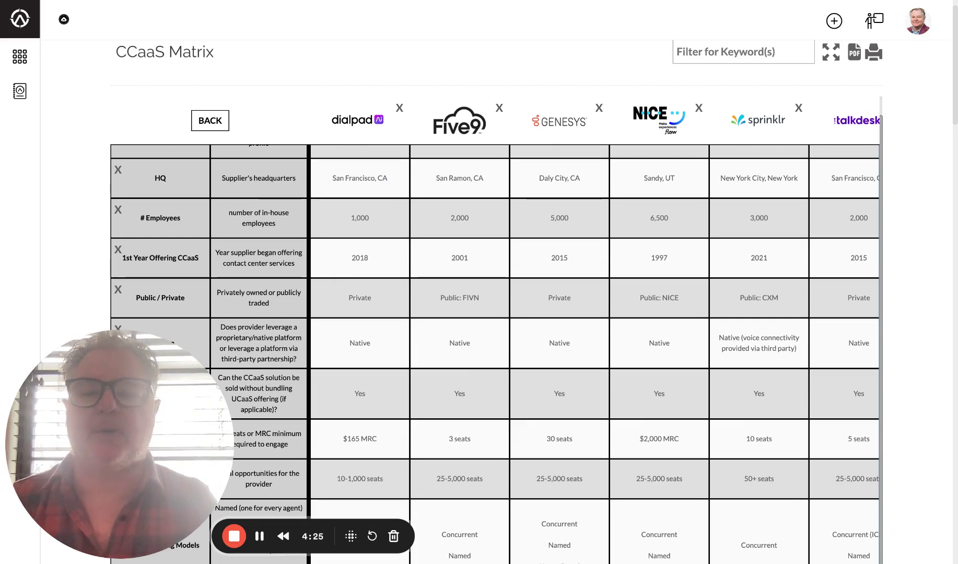
pyautogui.scroll(-1, 496, 340)
pyautogui.scroll(-1, 496, 339)
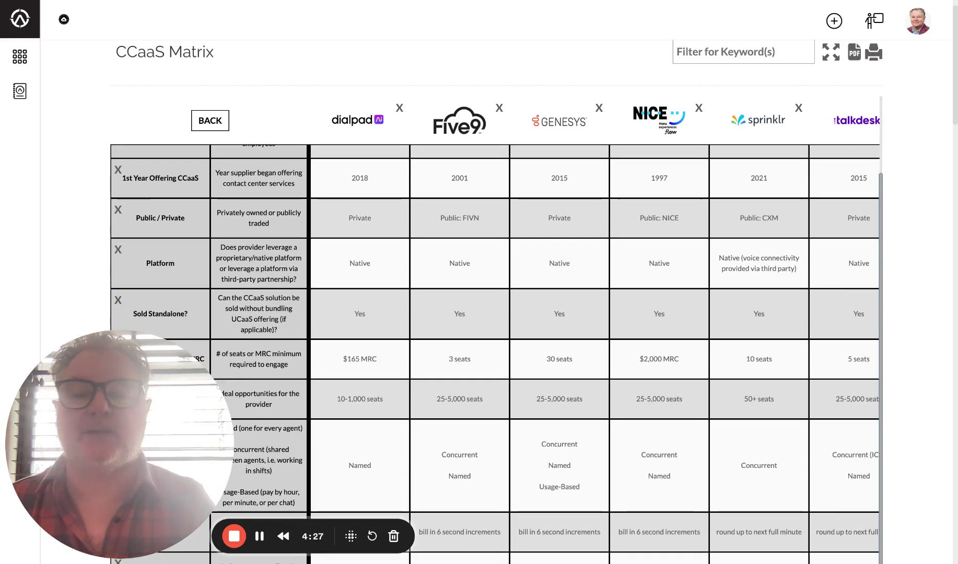
pyautogui.scroll(-1, 496, 339)
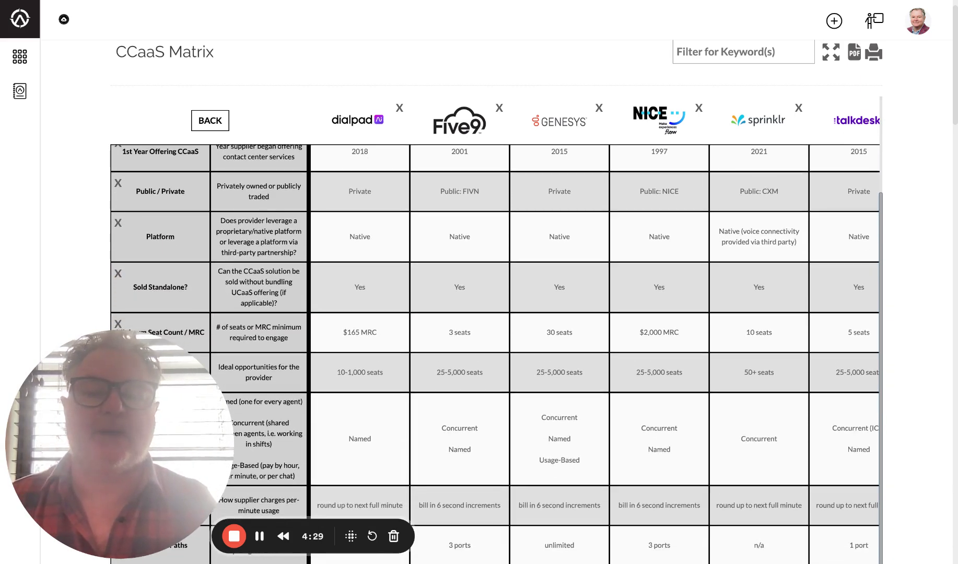
pyautogui.scroll(-3, 497, 340)
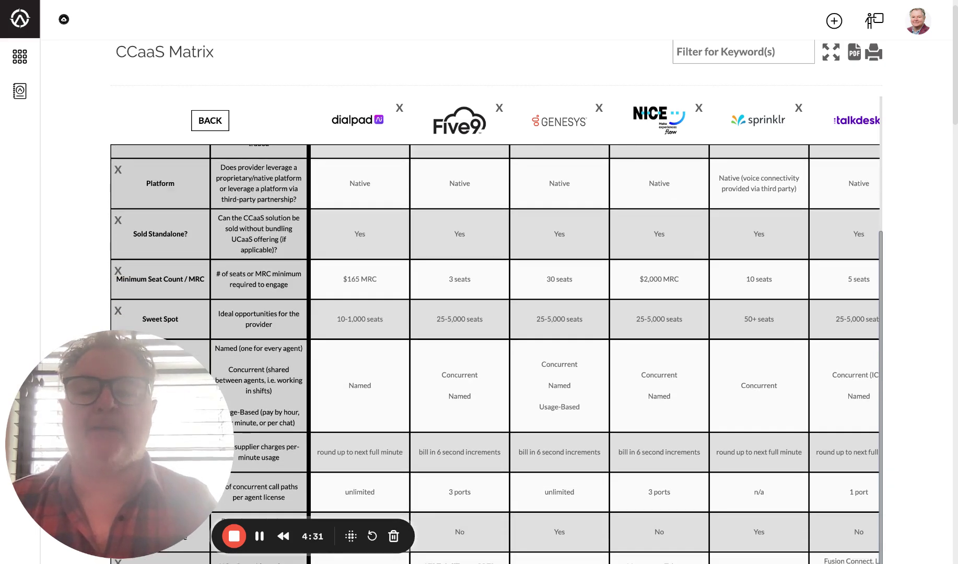
pyautogui.scroll(-2, 496, 339)
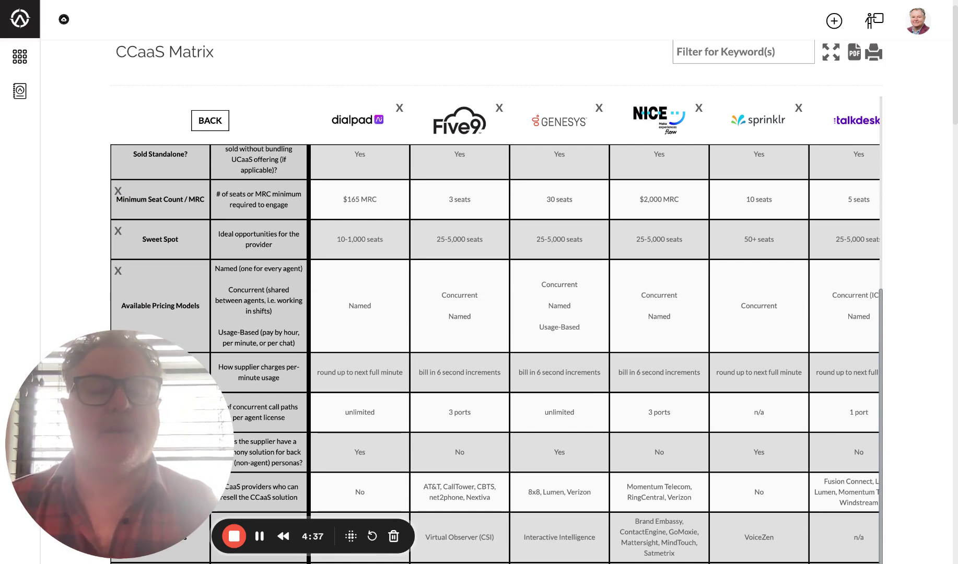
pyautogui.scroll(-2, 496, 340)
pyautogui.scroll(-2, 496, 339)
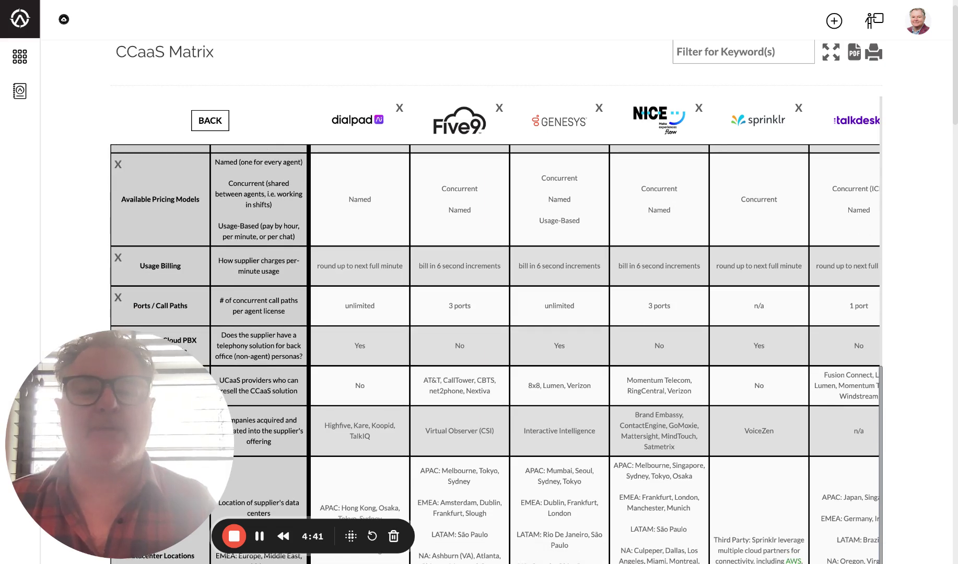
pyautogui.scroll(-3, 496, 340)
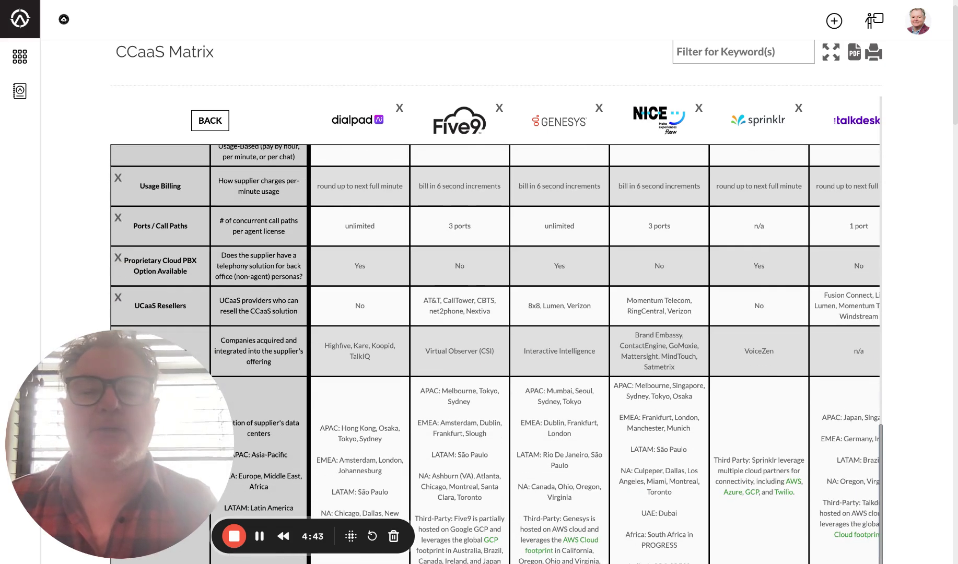
pyautogui.scroll(-3, 496, 340)
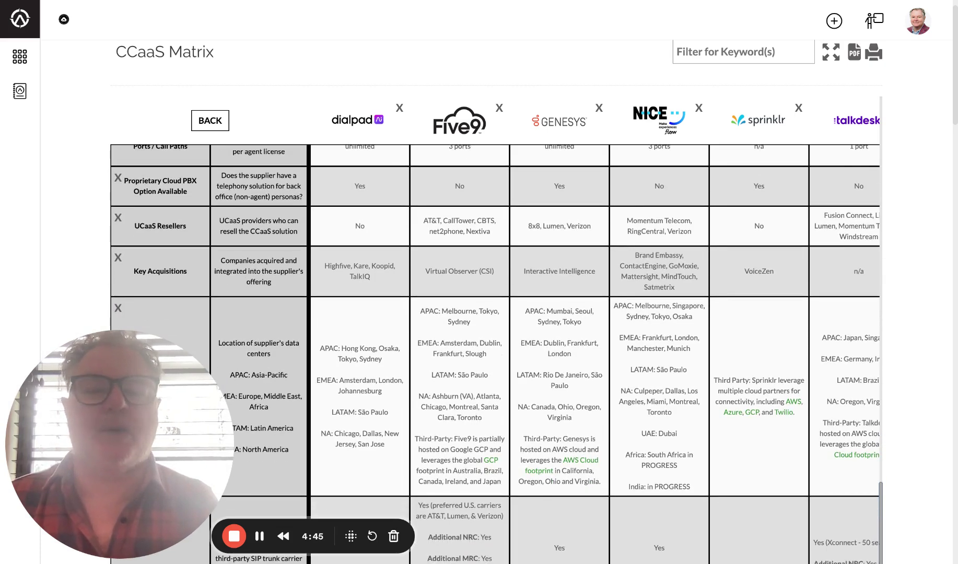
pyautogui.scroll(-1, 496, 339)
pyautogui.scroll(-6, 496, 340)
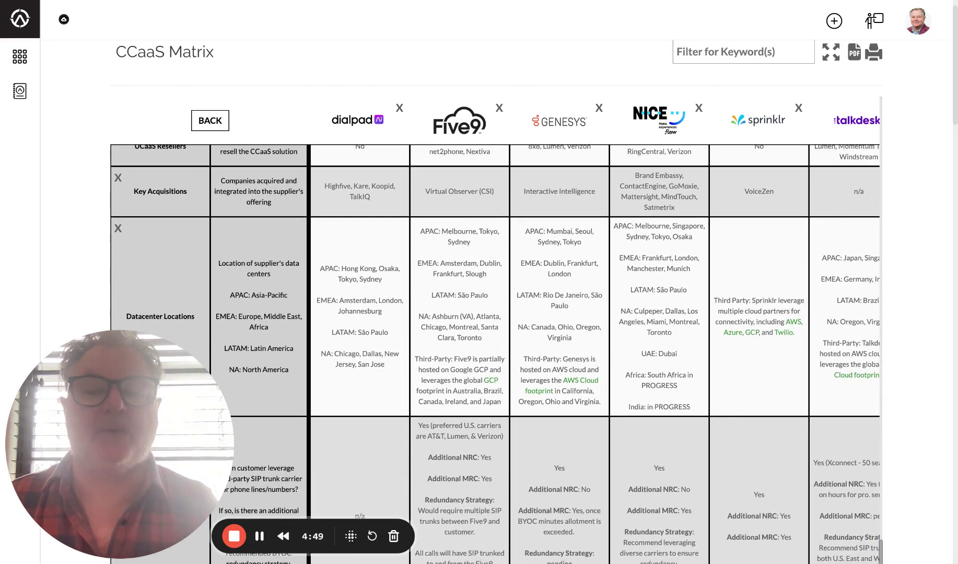
# - Scroll further down the comparison matrix rows toward the Knowledge Base row
pyautogui.scroll(-8, 496, 340)
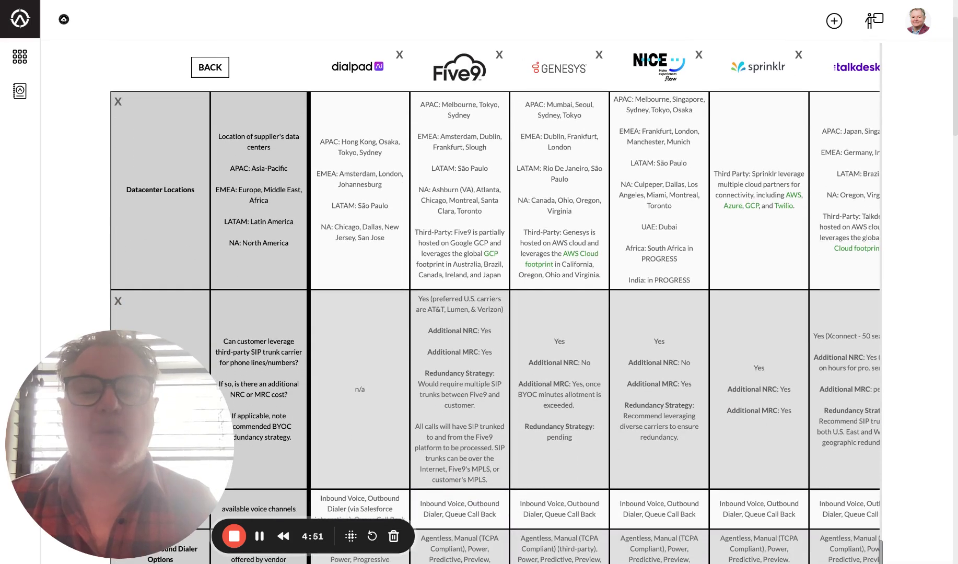
pyautogui.scroll(-7, 496, 340)
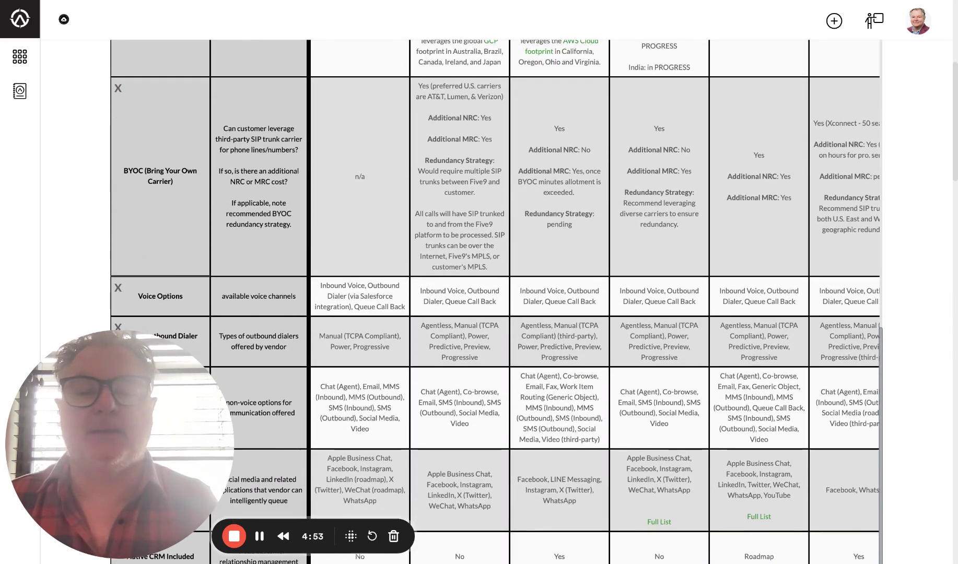
pyautogui.scroll(-3, 496, 339)
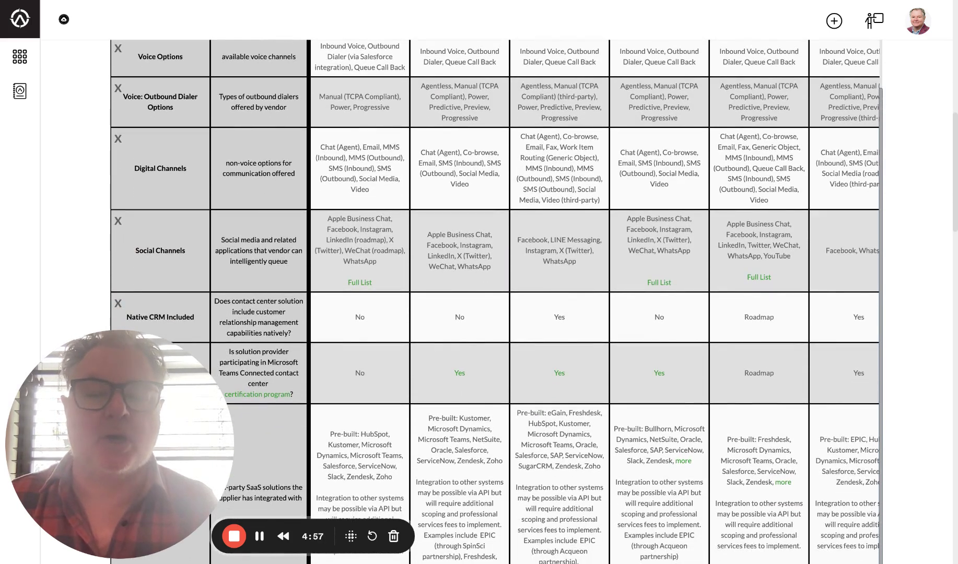
pyautogui.scroll(-4, 497, 301)
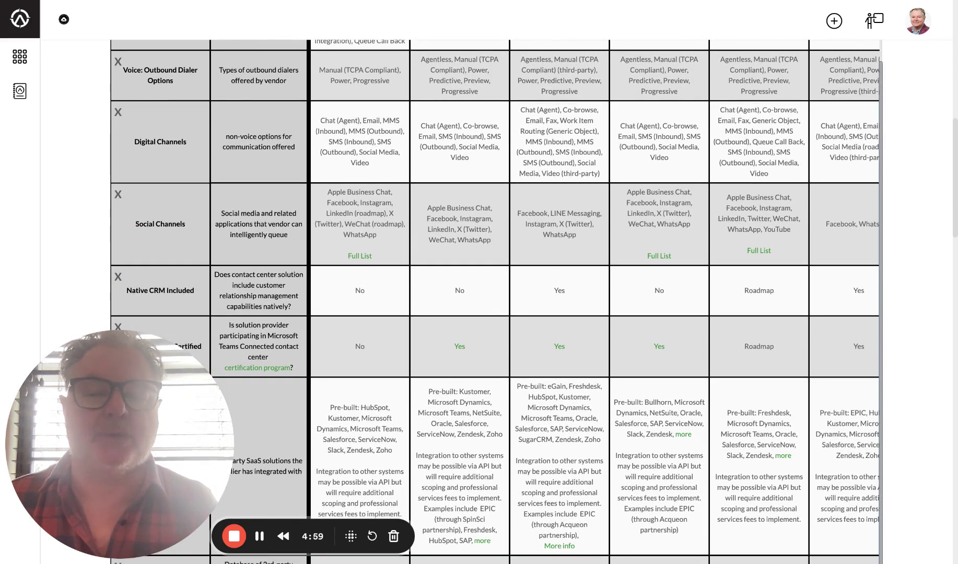
pyautogui.scroll(-1, 496, 301)
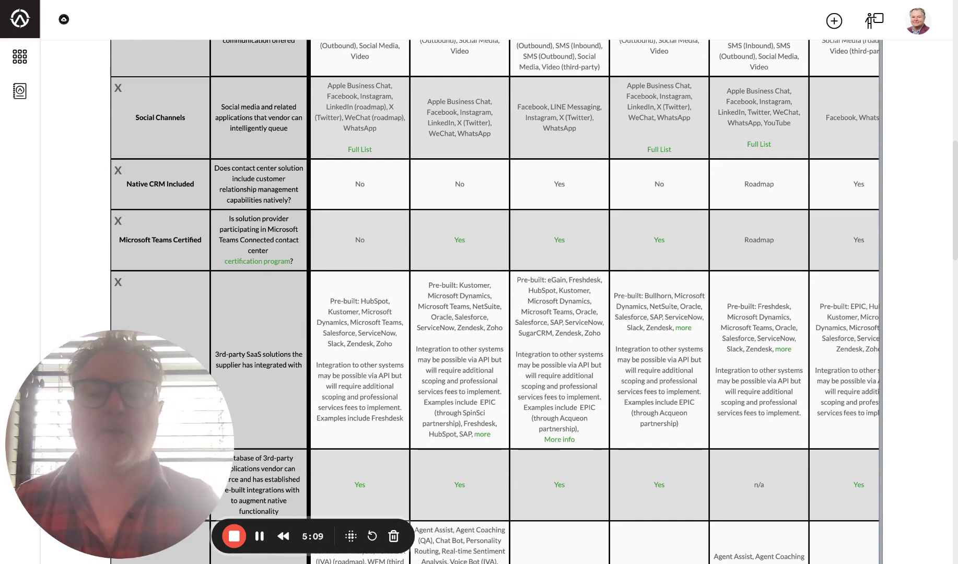
pyautogui.scroll(-1, 495, 302)
pyautogui.scroll(-4, 495, 302)
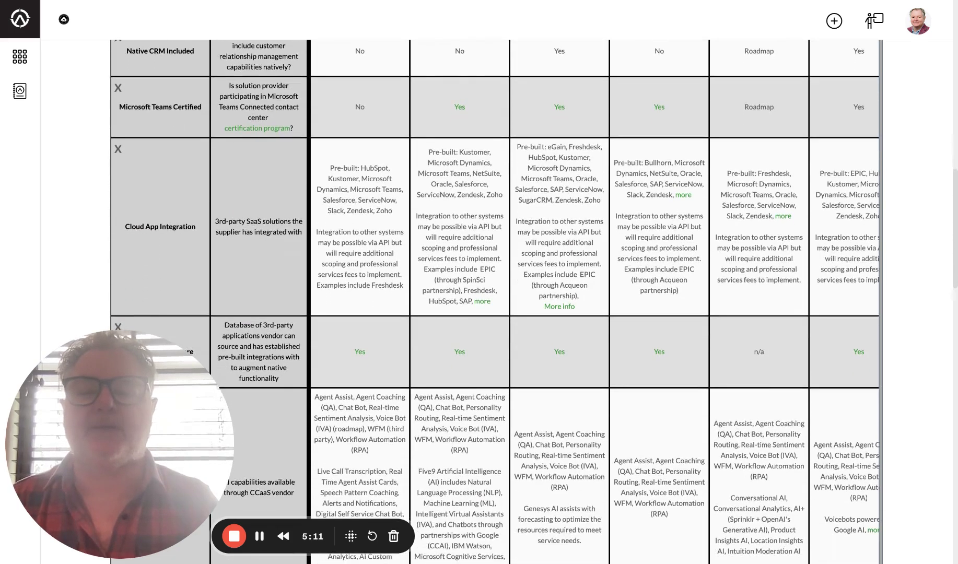
pyautogui.scroll(-1, 495, 301)
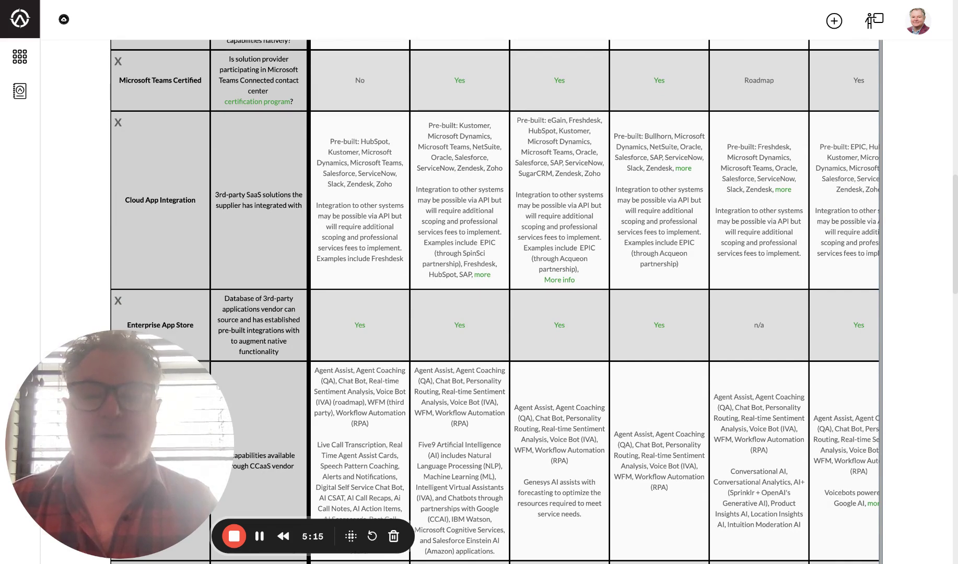
pyautogui.scroll(-1, 495, 301)
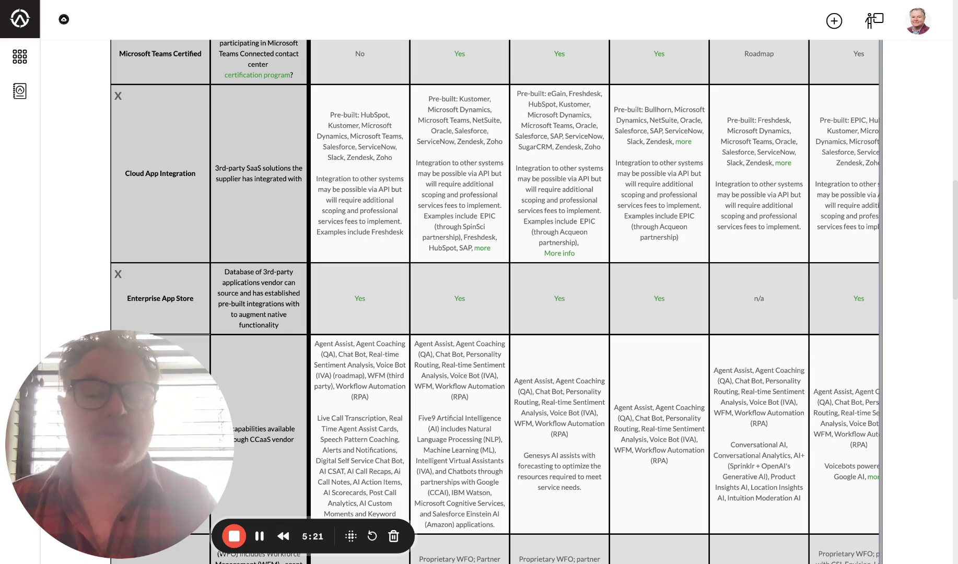
pyautogui.scroll(-1, 495, 301)
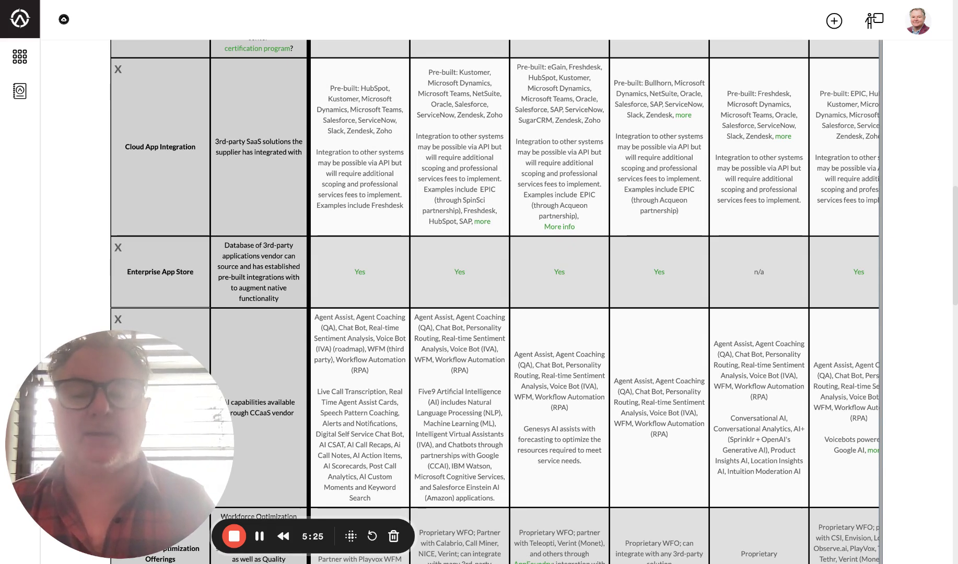
pyautogui.scroll(-4, 495, 302)
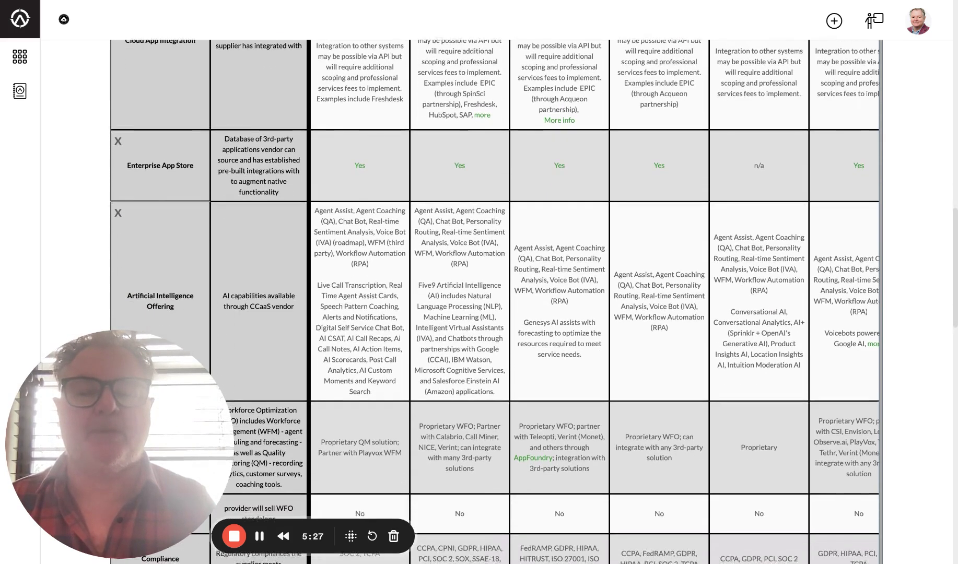
pyautogui.scroll(-7, 495, 301)
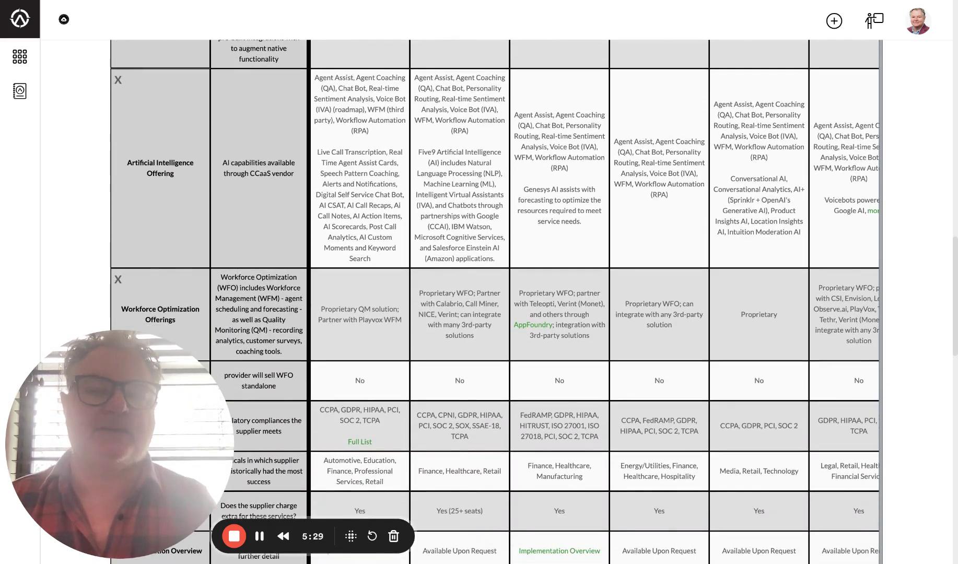
# - Continue to the Differentiators row and the Providers Removed grid listing 8x8, Avaya and RingCentral
pyautogui.scroll(3, 495, 301)
pyautogui.scroll(2, 495, 301)
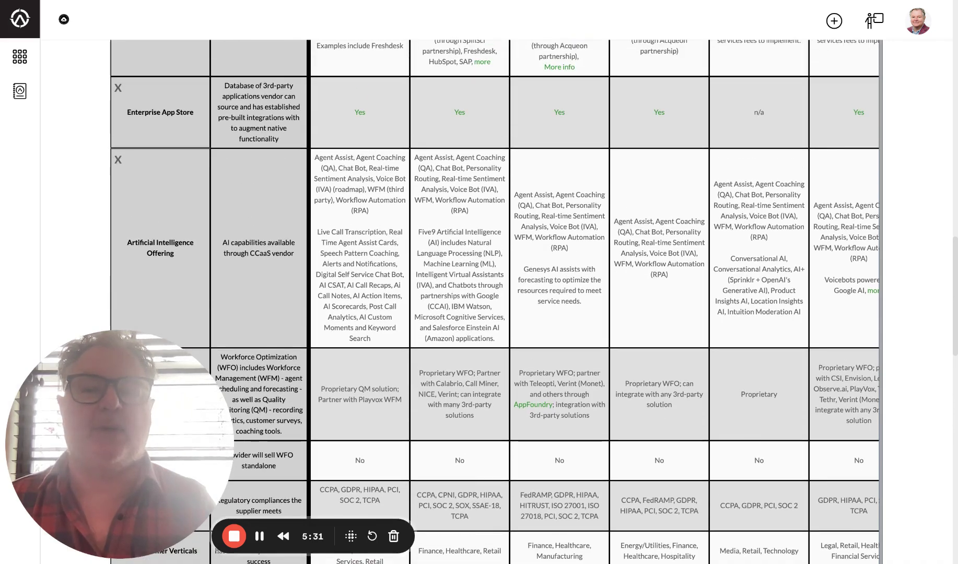
pyautogui.scroll(11, 495, 301)
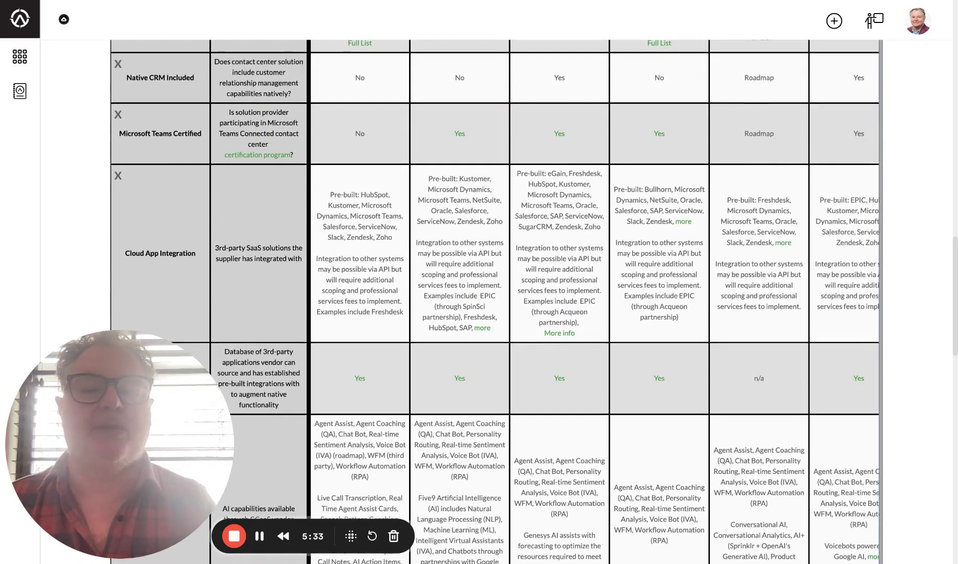
pyautogui.scroll(-2, 495, 302)
pyautogui.scroll(-11, 360, 161)
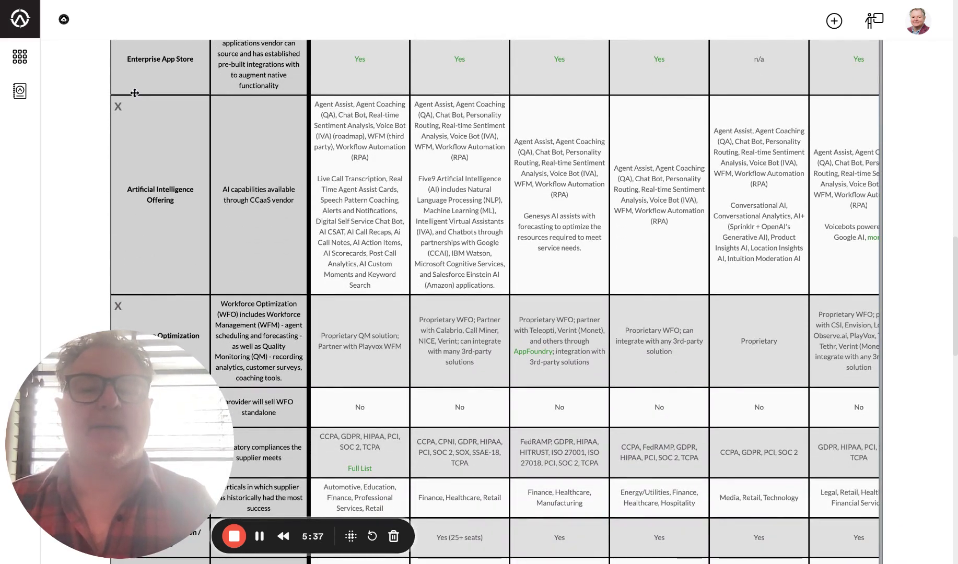
pyautogui.scroll(-1, 135, 93)
pyautogui.scroll(-5, 135, 92)
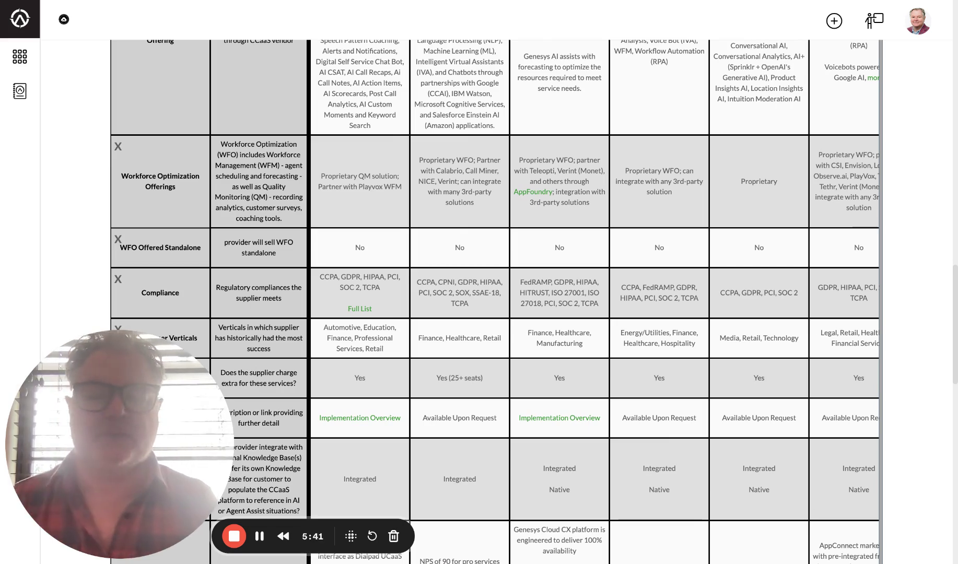
pyautogui.scroll(-6, 533, 301)
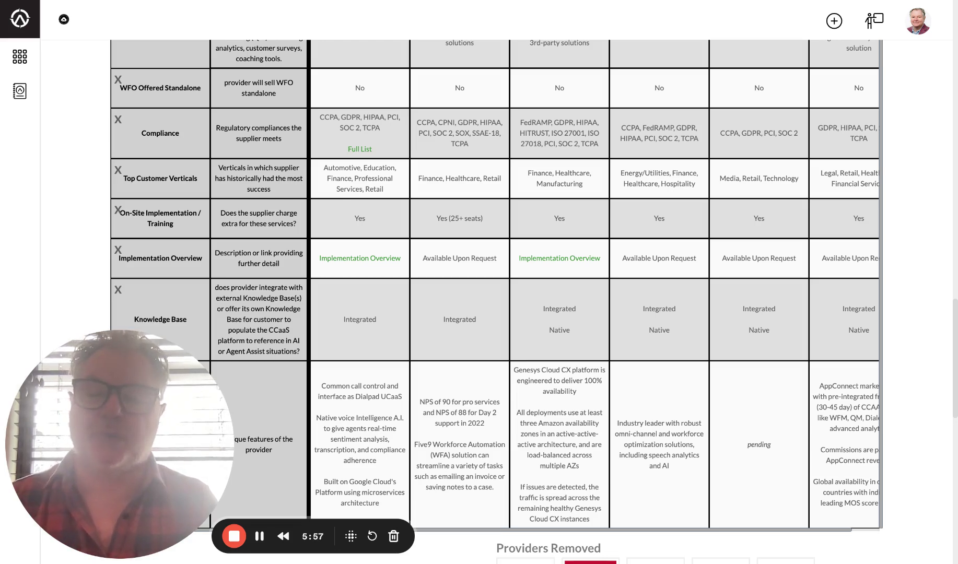
pyautogui.scroll(-5, 496, 300)
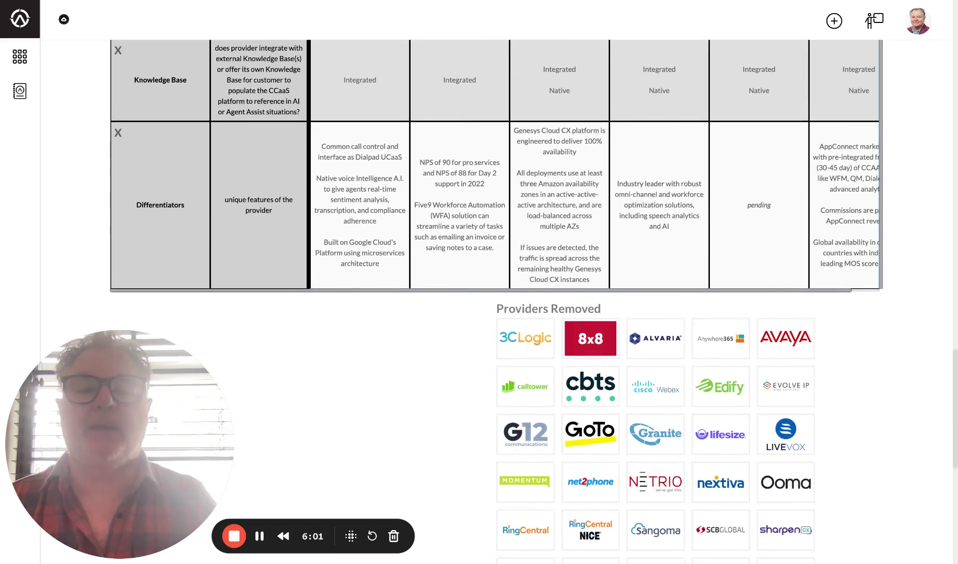
pyautogui.scroll(-1, 496, 300)
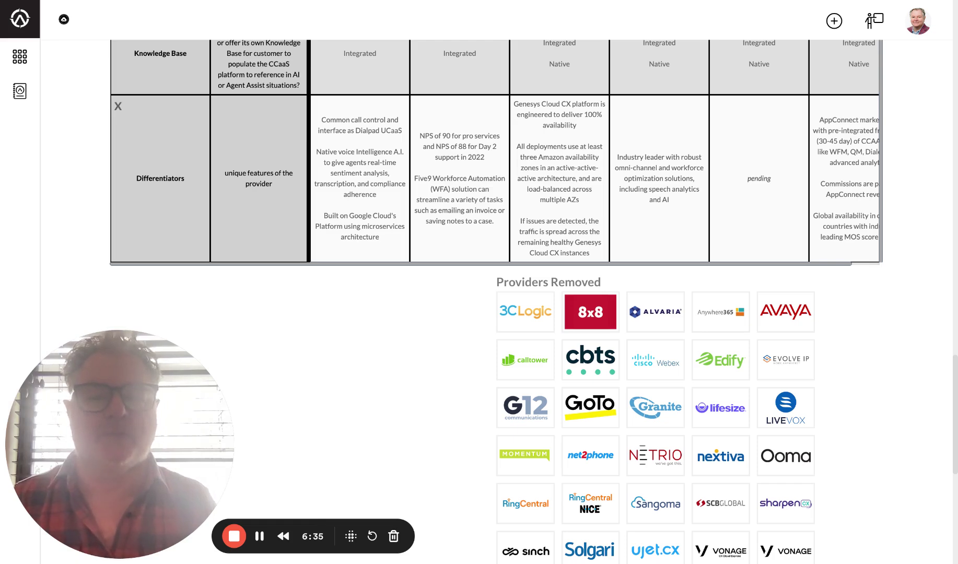
# - Scroll back up to the CCaaS Matrix title, provider logos and HQ and employee rows
pyautogui.scroll(2, 496, 151)
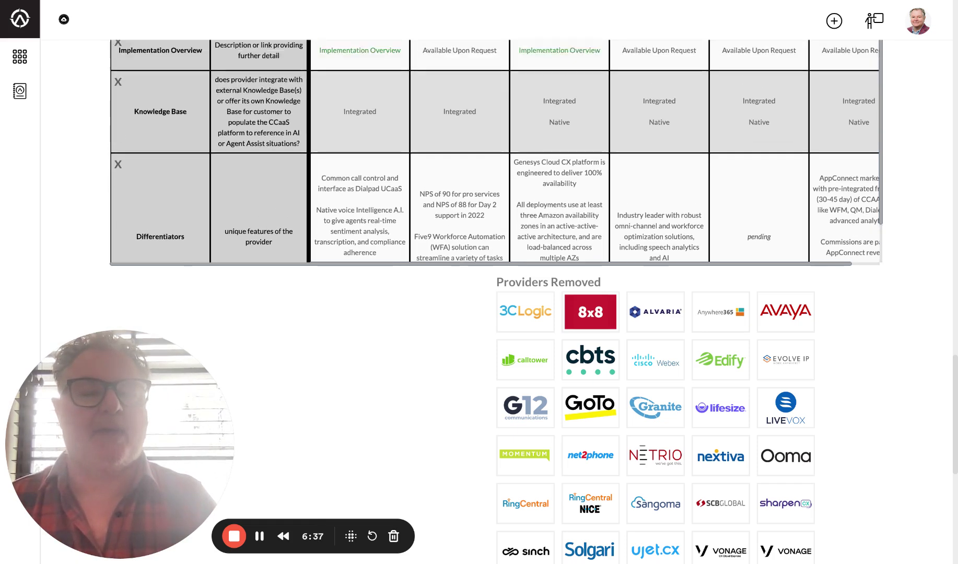
pyautogui.scroll(10, 496, 152)
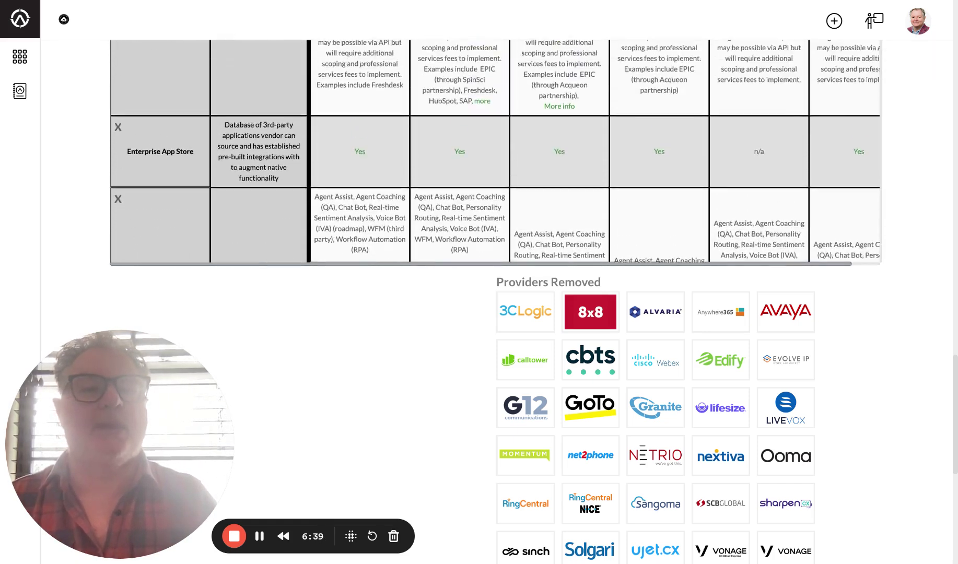
pyautogui.scroll(20, 497, 287)
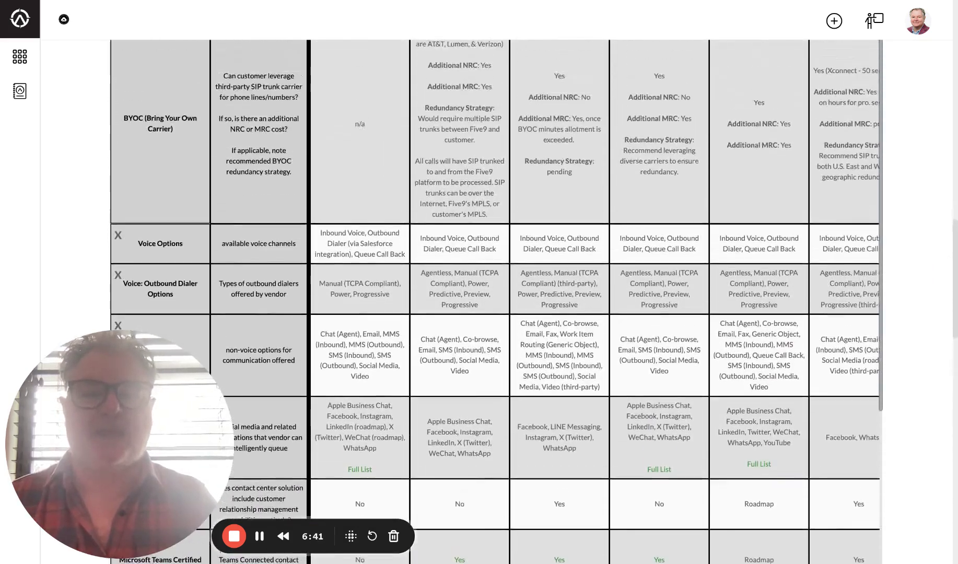
pyautogui.scroll(20, 491, 287)
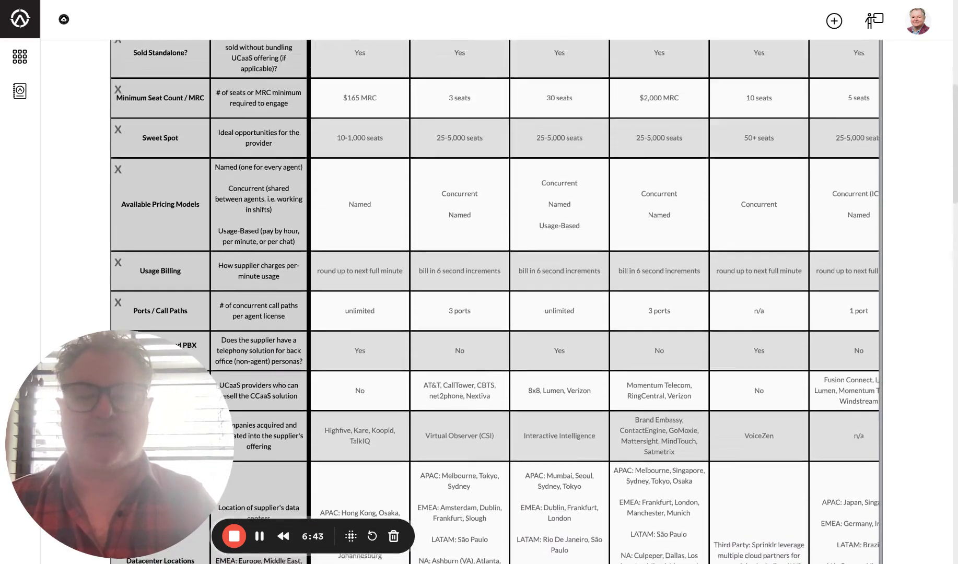
pyautogui.scroll(3, 491, 287)
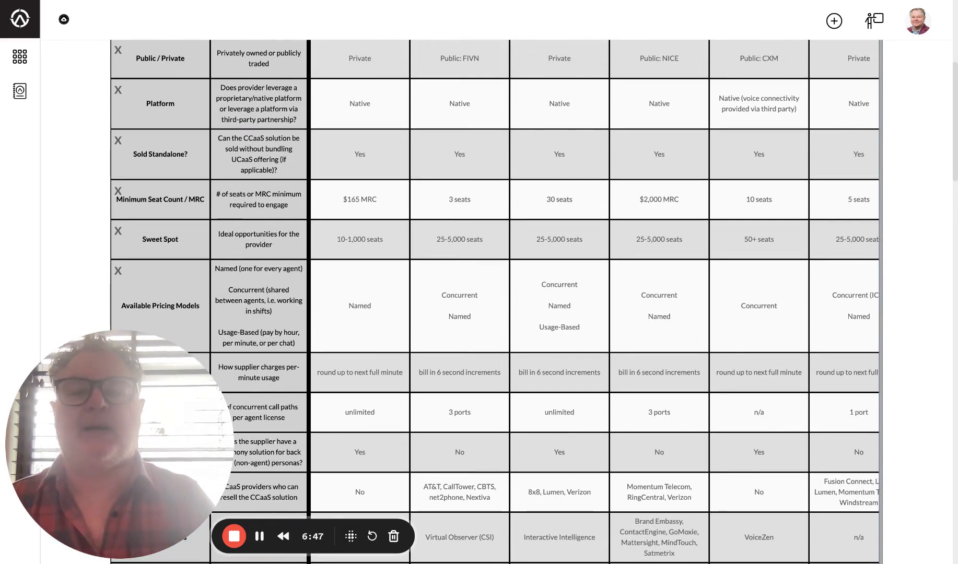
pyautogui.scroll(10, 491, 287)
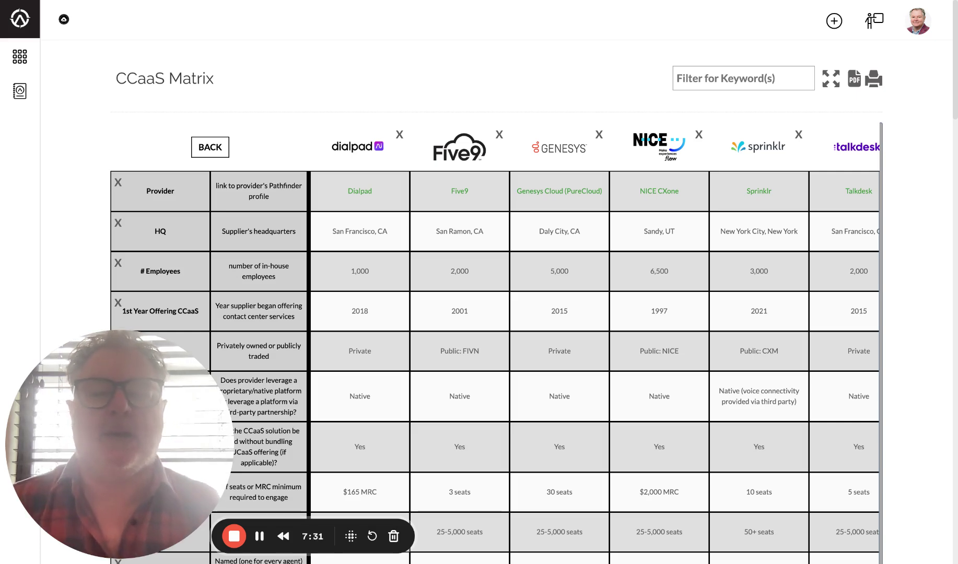
# - Return to the opportunity criteria and review the data center region and outbound dialer options
pyautogui.click(210, 148)
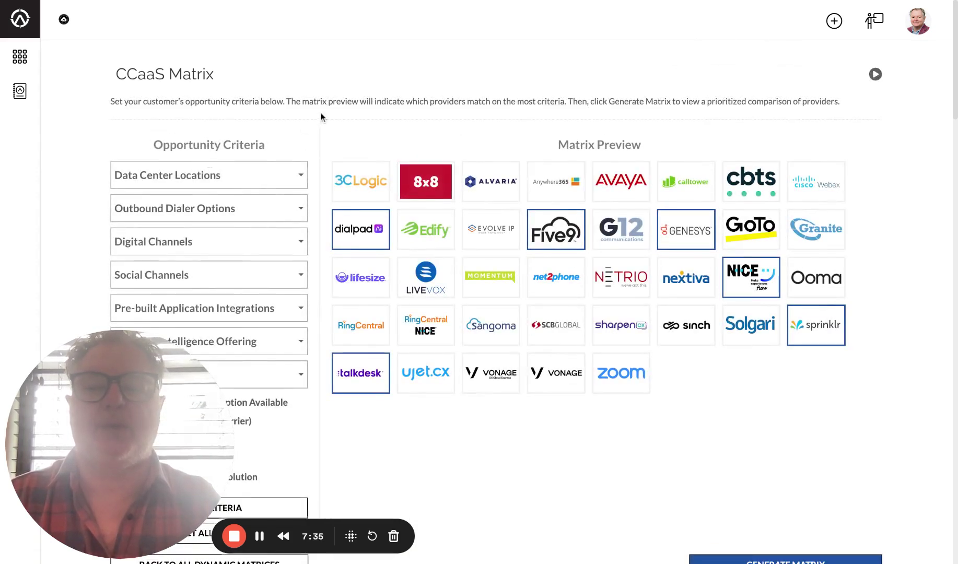
pyautogui.click(301, 177)
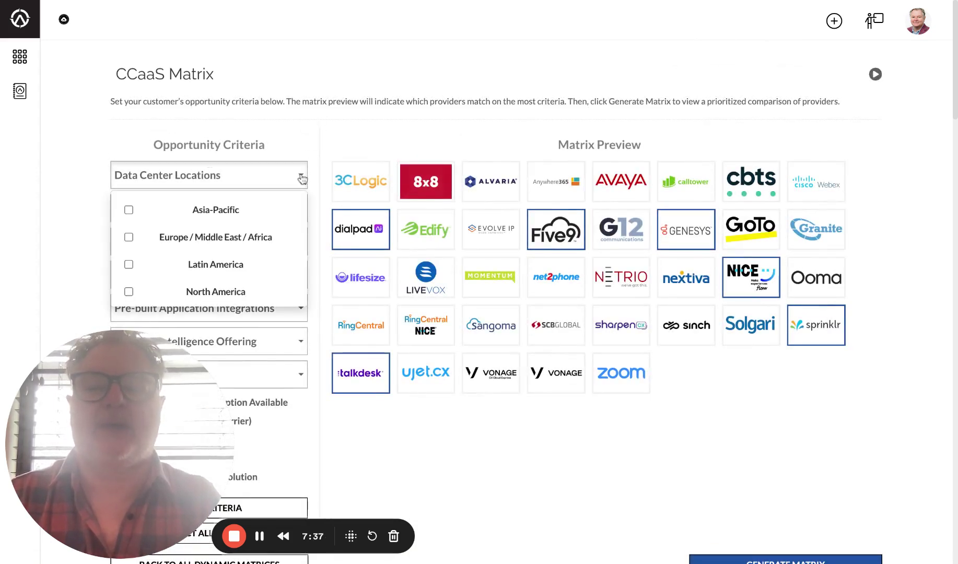
pyautogui.click(346, 70)
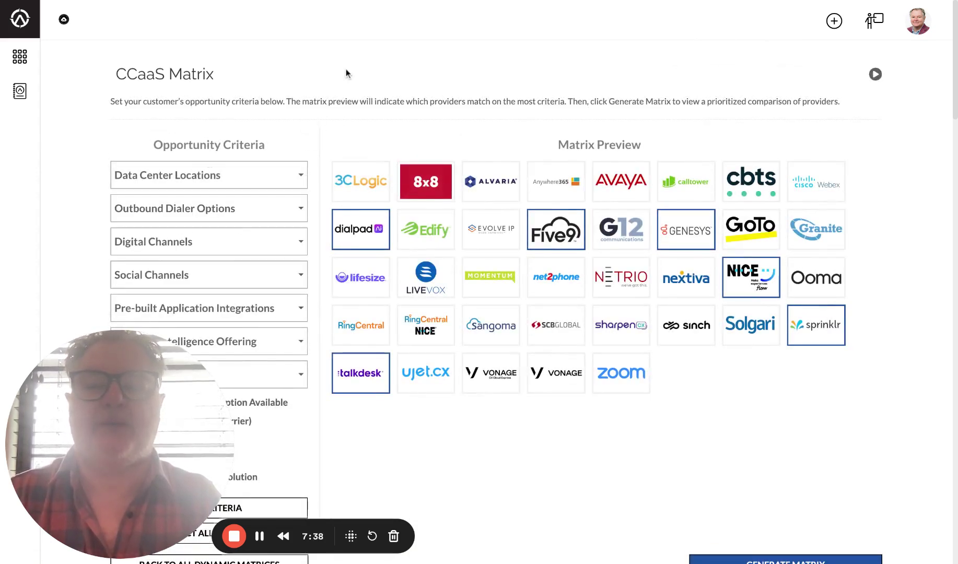
pyautogui.click(301, 210)
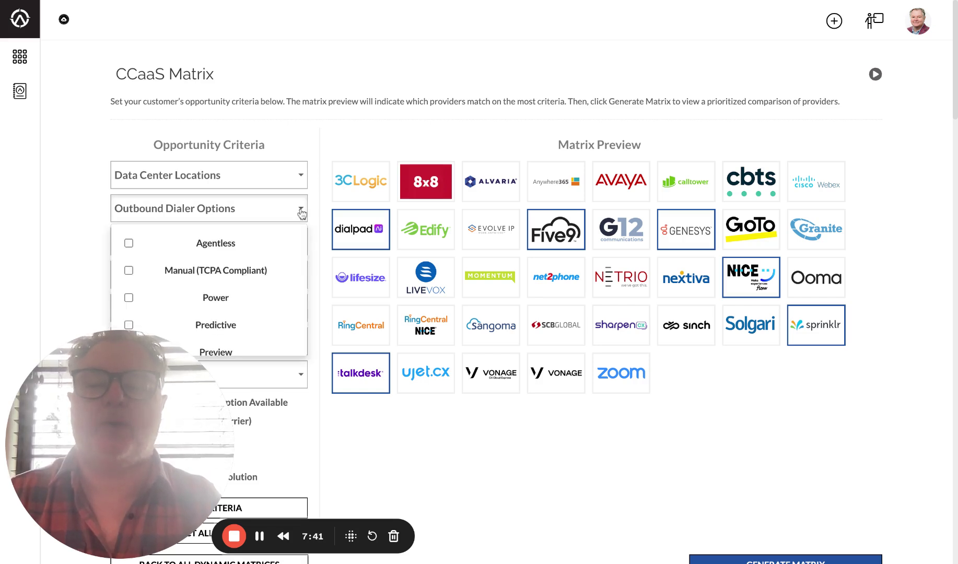
pyautogui.click(63, 190)
pyautogui.scroll(-1, 64, 189)
pyautogui.click(119, 535)
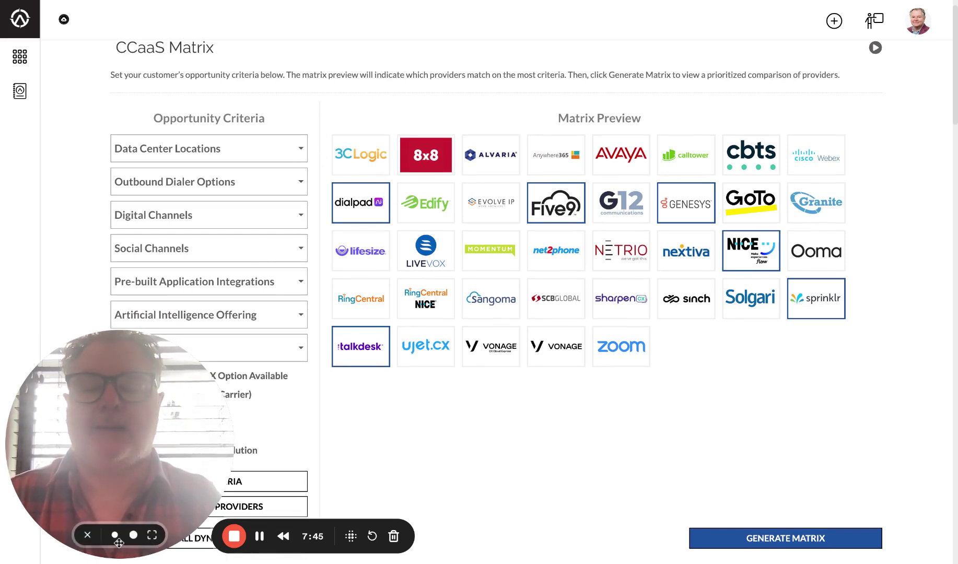
pyautogui.click(115, 535)
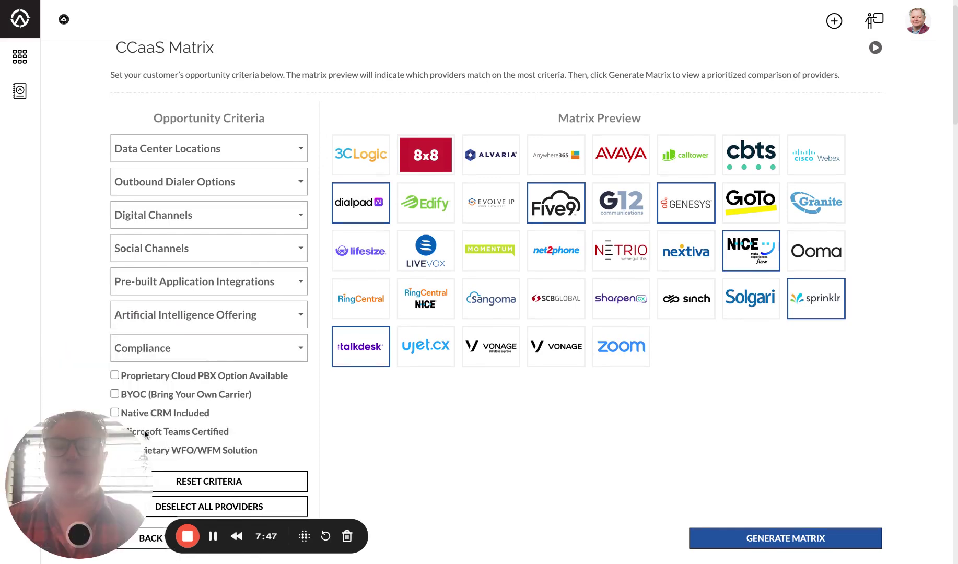
# - Require Chat Bot and Agent Coaching (QA) as Artificial Intelligence offerings
pyautogui.click(301, 317)
pyautogui.click(204, 403)
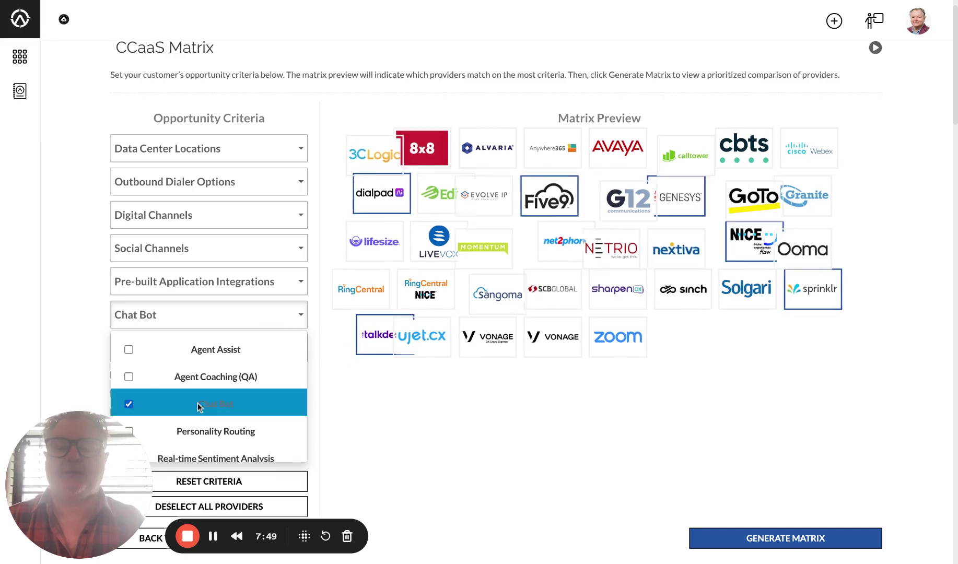
pyautogui.click(129, 377)
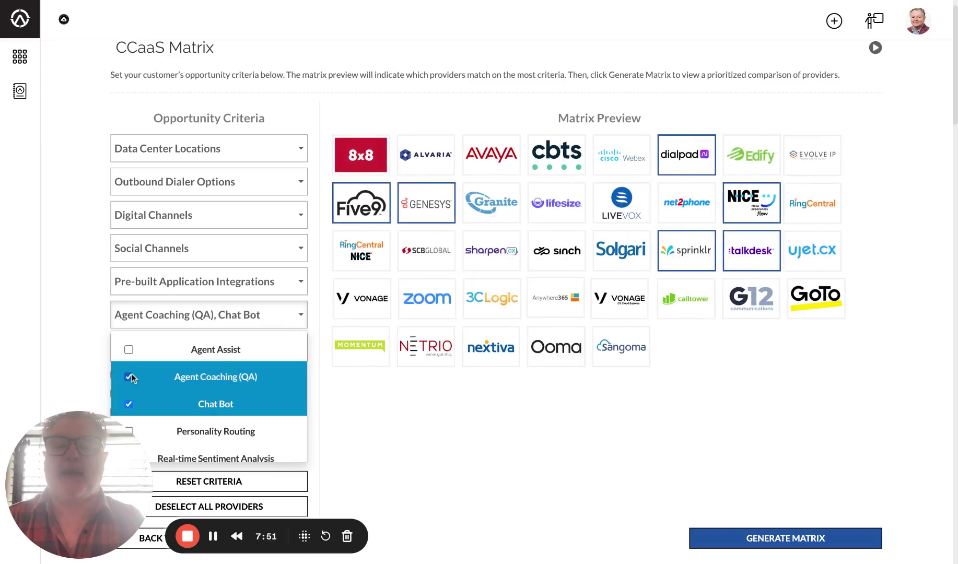
# - Require the Microsoft Dynamics pre-built application integration
pyautogui.click(301, 283)
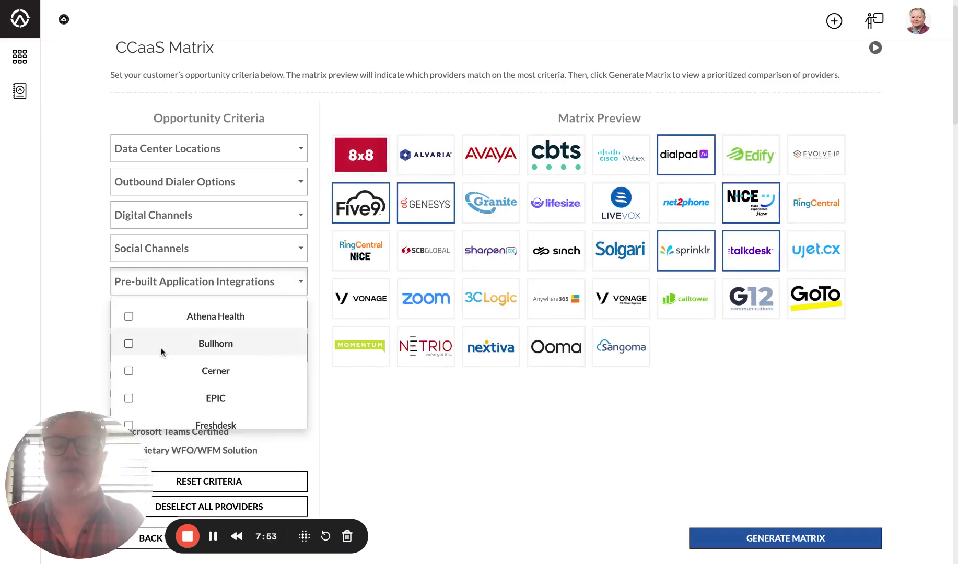
pyautogui.press('Down')
pyautogui.press('Down')
pyautogui.press('Down')
pyautogui.press('Down')
pyautogui.press('Down')
pyautogui.press('Down')
pyautogui.press('Down')
pyautogui.press('Down')
pyautogui.press('Down')
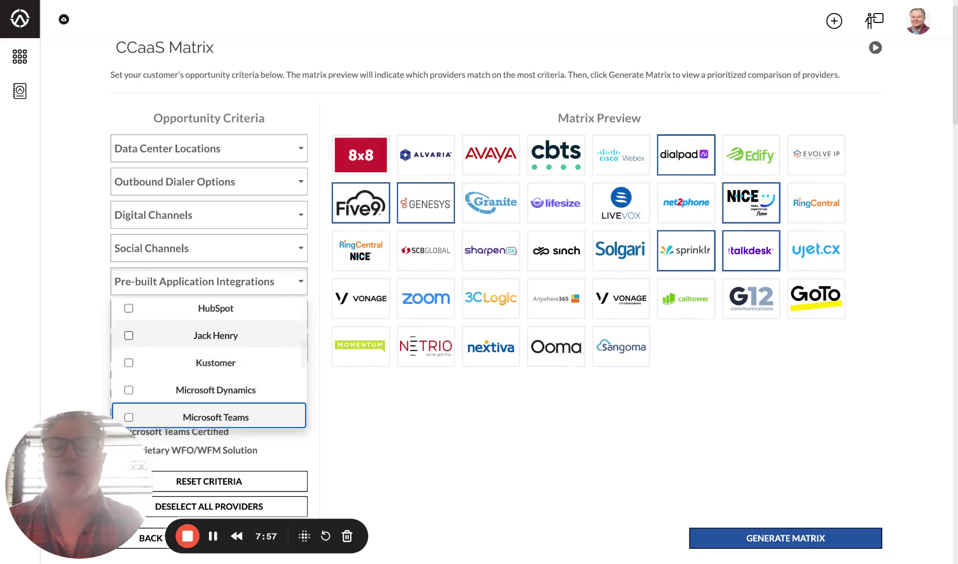
pyautogui.click(131, 389)
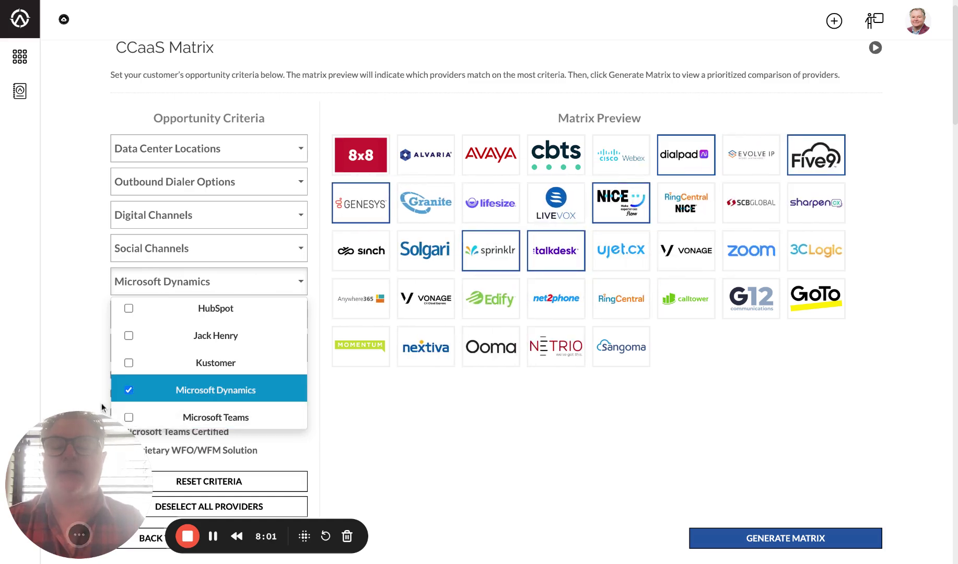
pyautogui.click(43, 293)
# - Require Facebook as a social channel
pyautogui.scroll(-2, 42, 293)
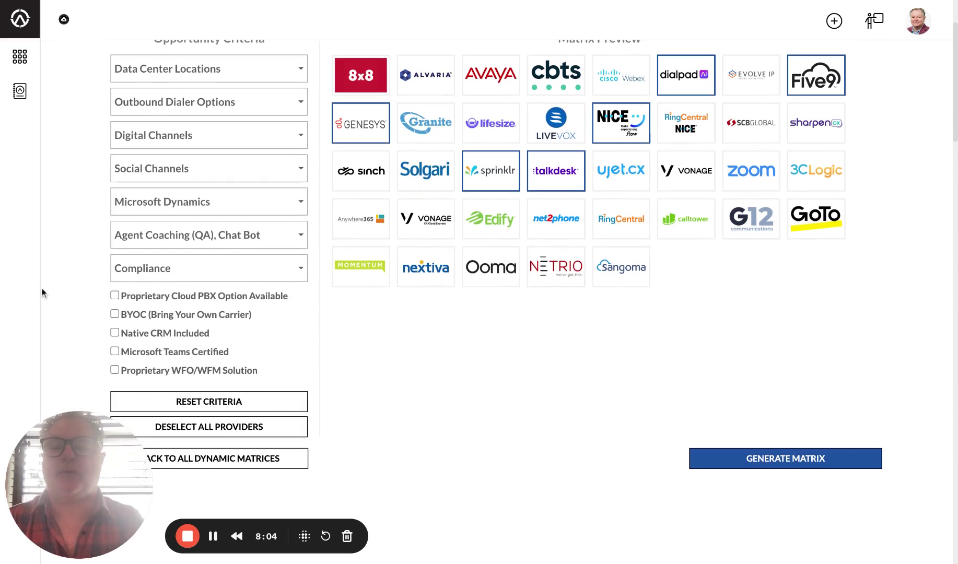
pyautogui.click(300, 169)
pyautogui.click(242, 233)
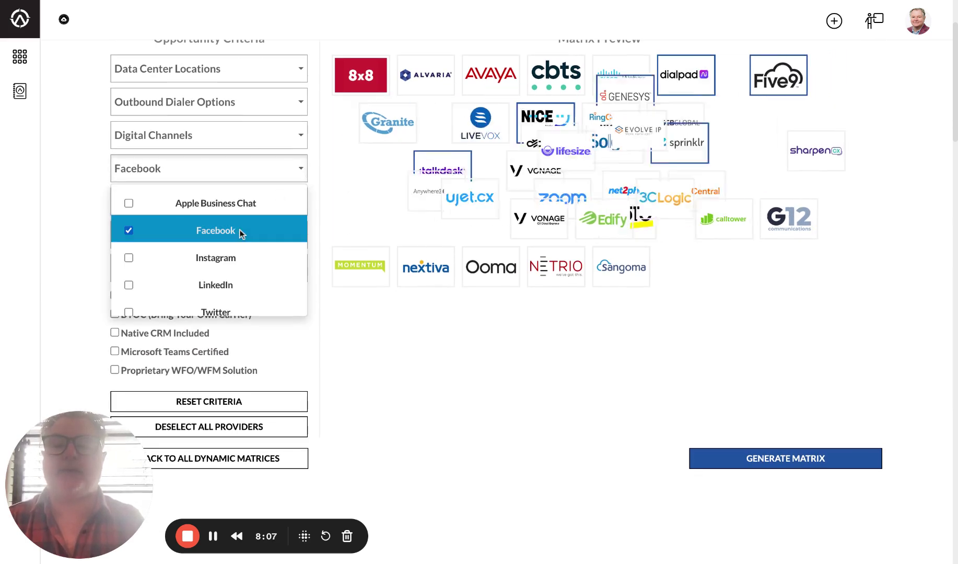
# - Require Email, Chat (Agent) and Co-browse as digital channels
pyautogui.click(265, 135)
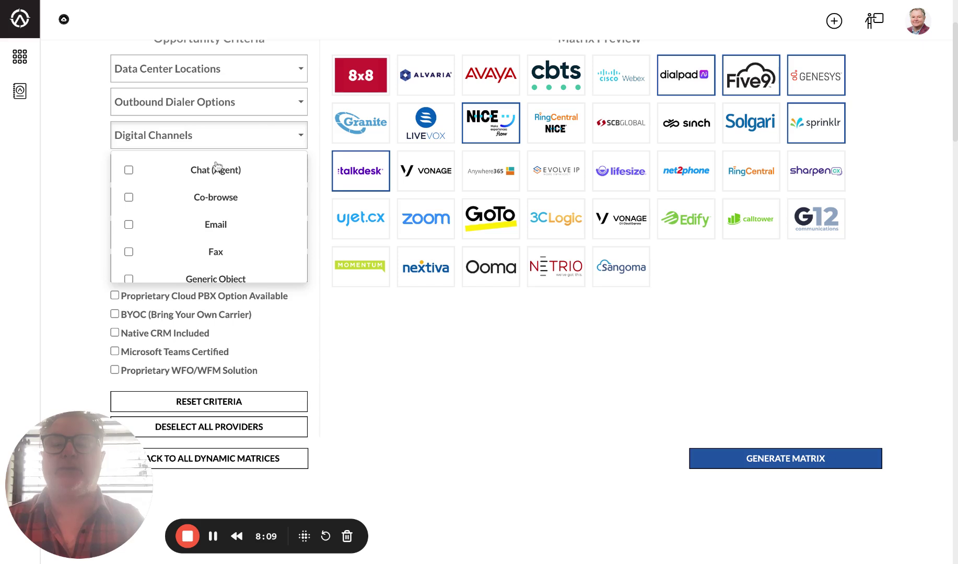
pyautogui.click(129, 225)
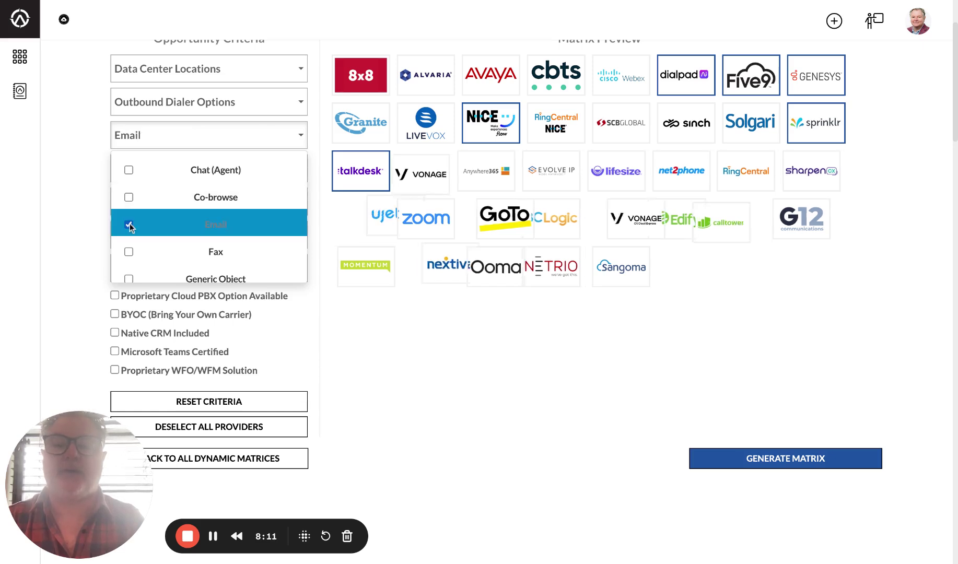
pyautogui.click(129, 171)
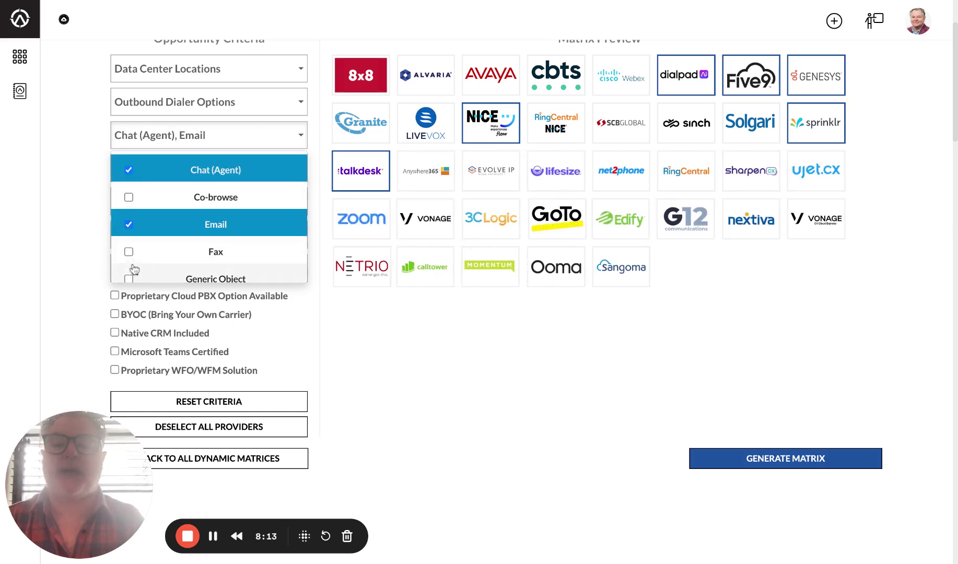
pyautogui.click(128, 197)
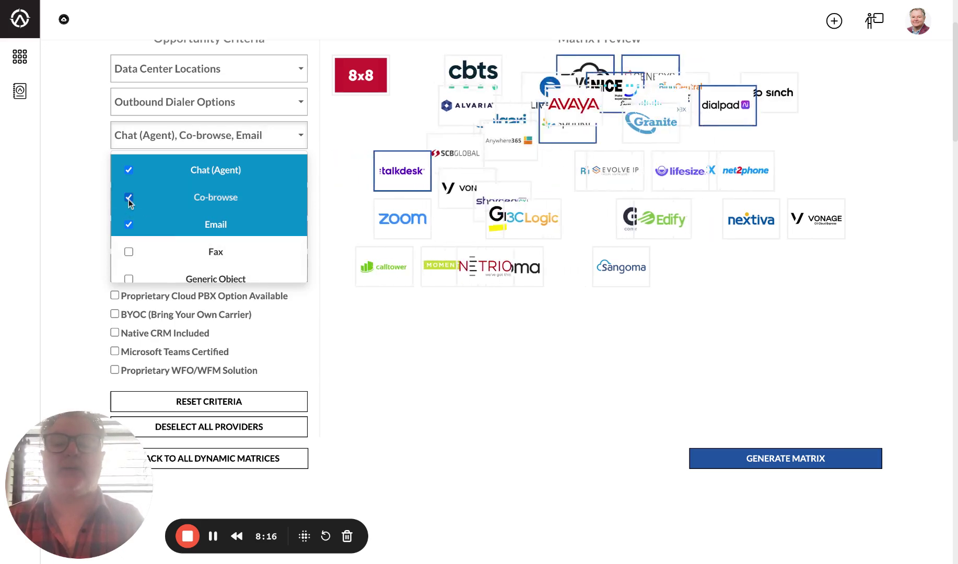
# - Regenerate the matrix so Five9, Genesys, NICE and Sprinklr rank as meeting all three digital channels
pyautogui.click(810, 461)
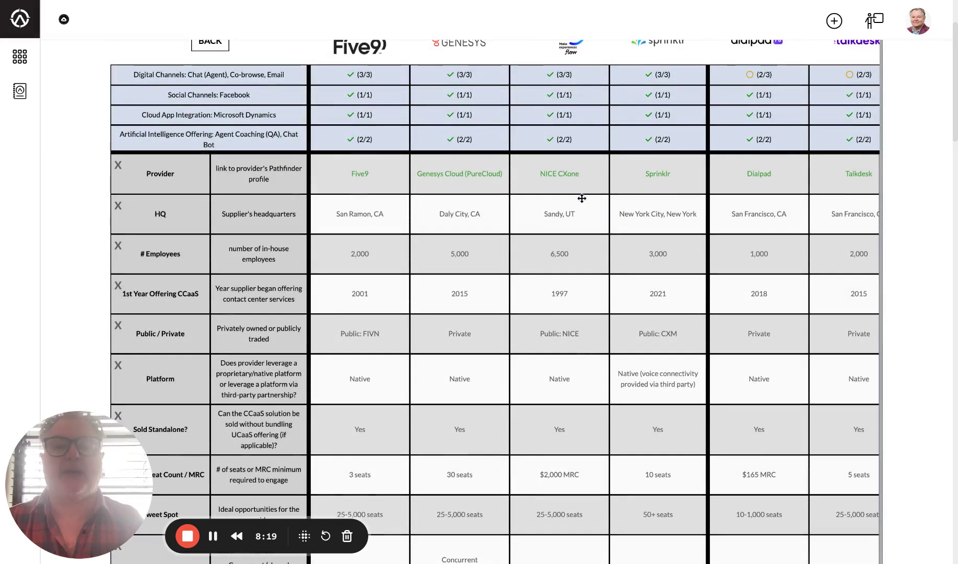